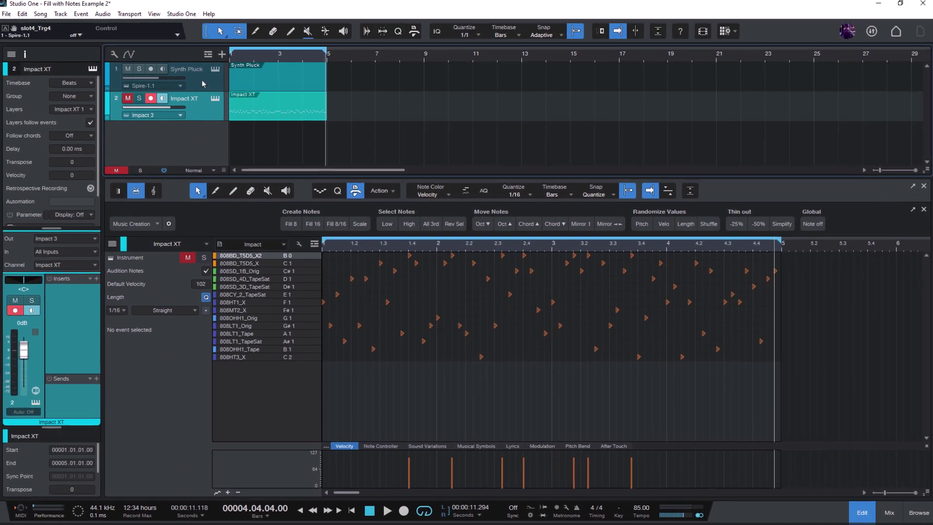
Select the Synth Pluck track header so its empty part appears in the piano roll.
{"action": "left_click", "coordinate": [204, 84]}
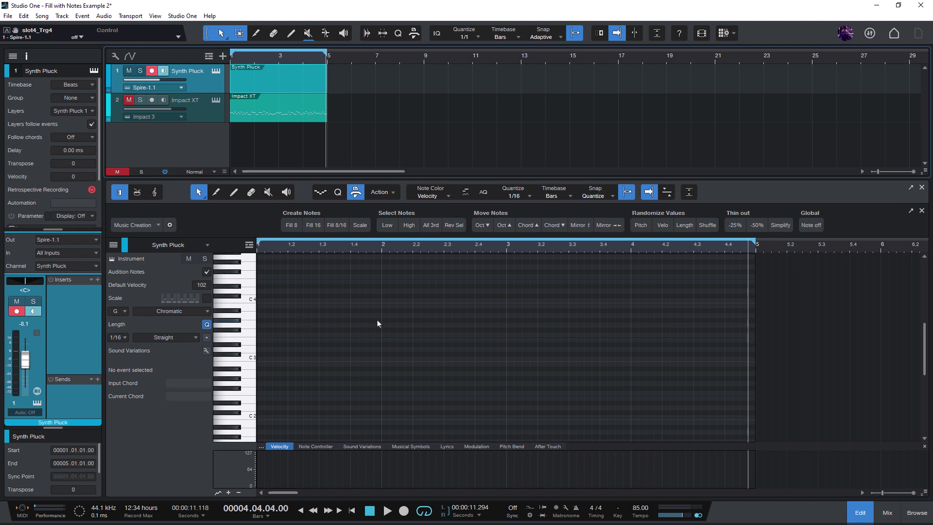
{"action": "left_click", "coordinate": [216, 73]}
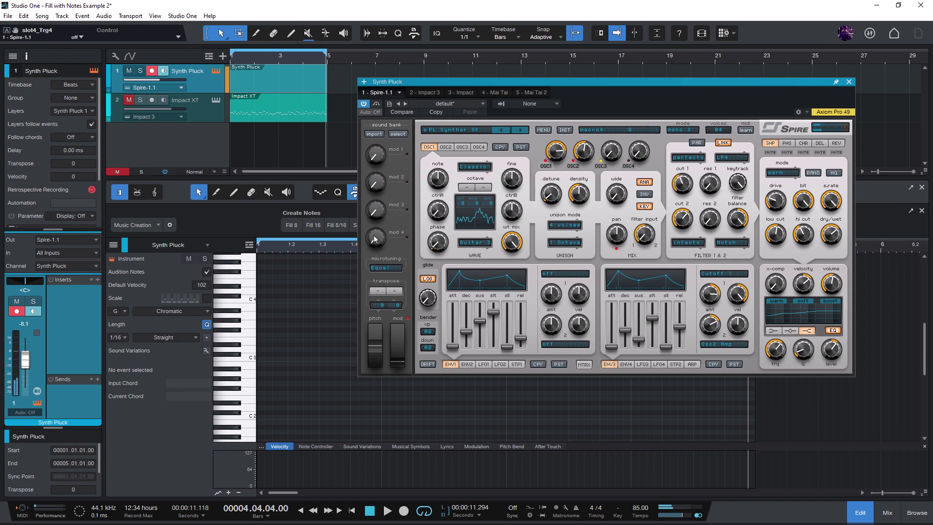
{"action": "left_click", "coordinate": [850, 83]}
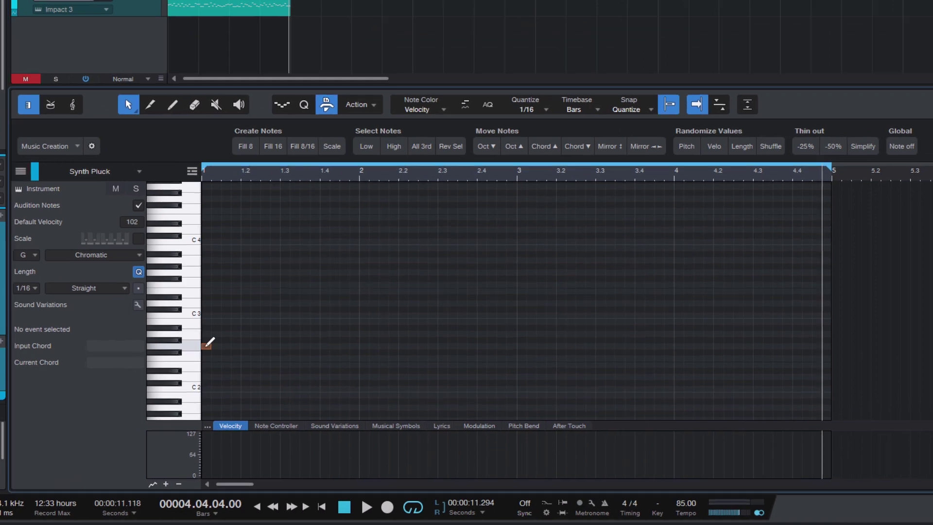
Paint 1/16 notes G2, C3, D3 and G3 on the first four sixteenth steps of bar 1.
{"action": "left_click", "coordinate": [261, 382], "text": "ctrl"}
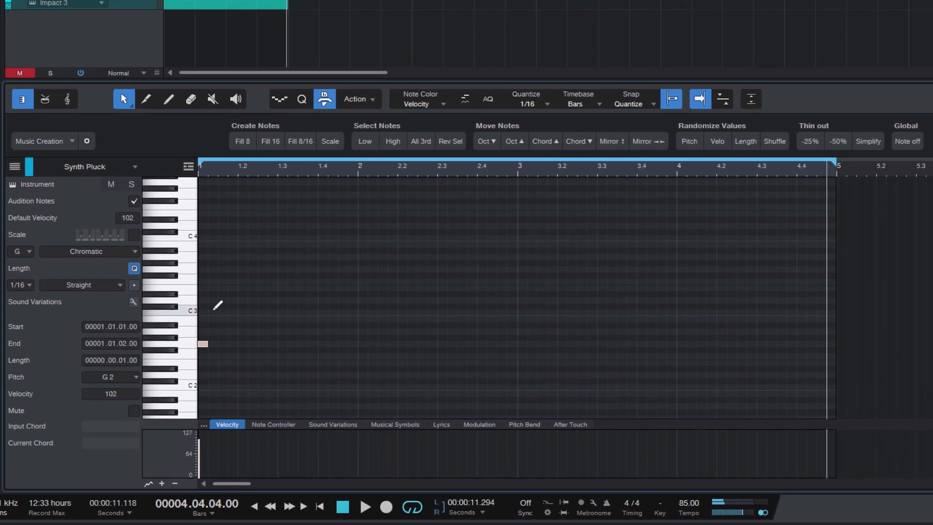
{"action": "left_click", "coordinate": [212, 313]}
{"action": "left_click", "coordinate": [222, 300]}
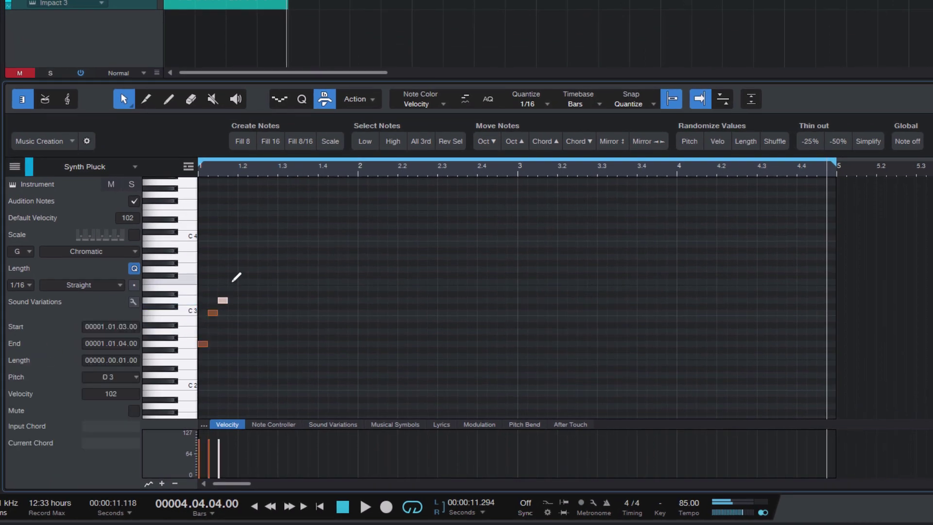
{"action": "left_click", "coordinate": [231, 270]}
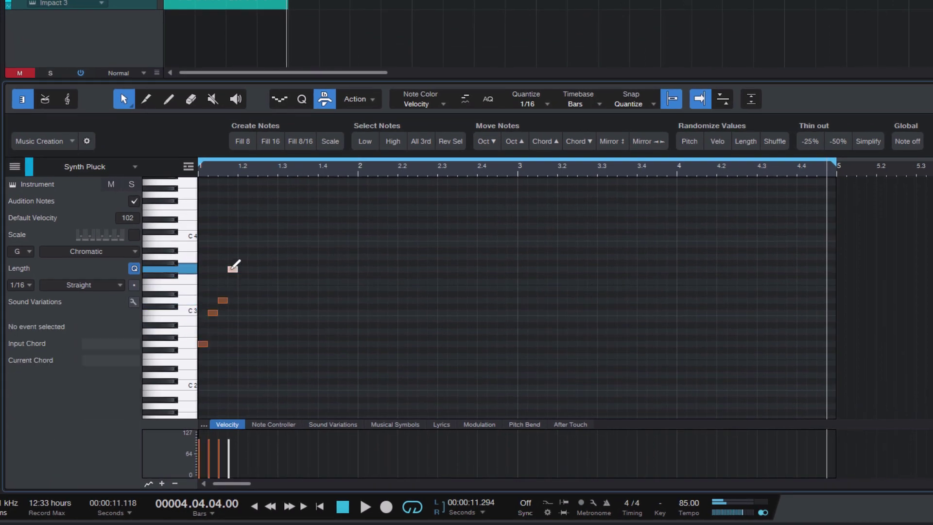
{"action": "left_click", "coordinate": [291, 257]}
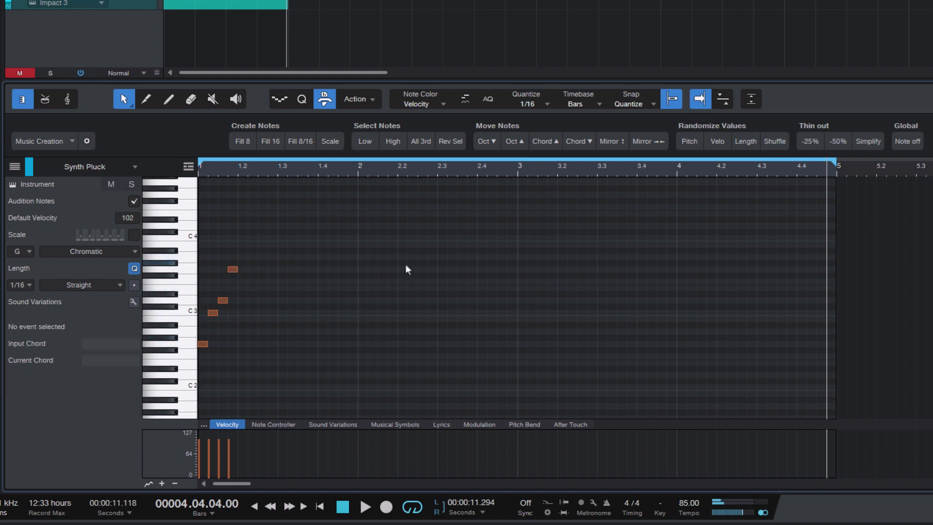
{"action": "left_click", "coordinate": [360, 99]}
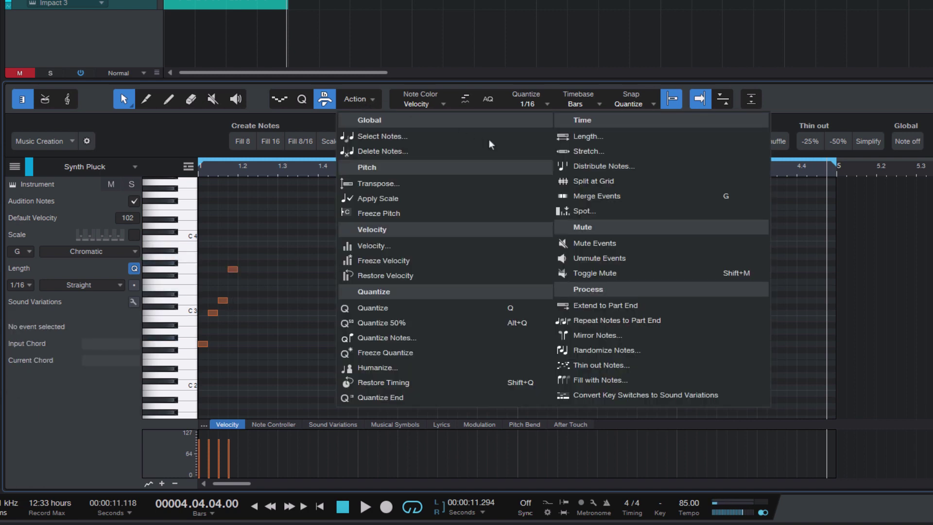
Repeat the G2–C3–D3–G3 figure to the part end and return to the song start.
{"action": "left_click", "coordinate": [628, 321]}
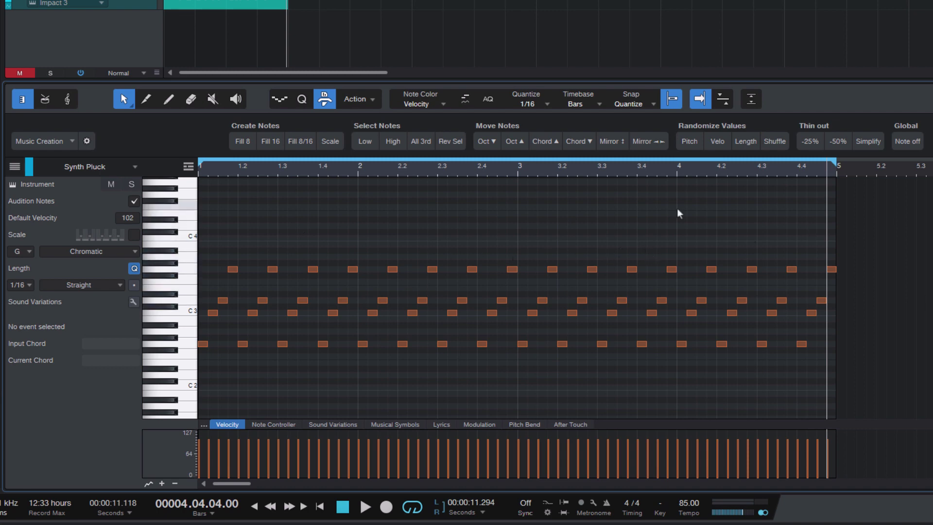
{"action": "left_click", "coordinate": [320, 508]}
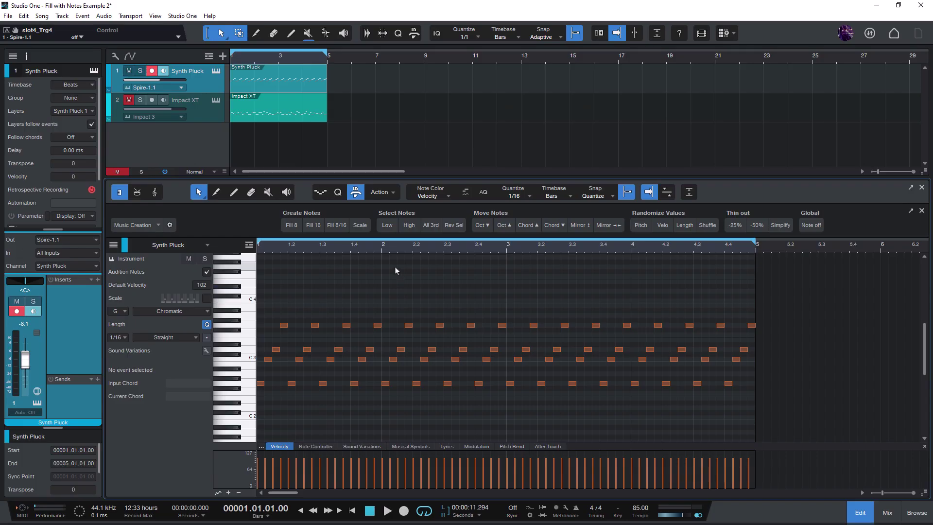
Set up Randomize Notes to exclude note length and velocity and use the original pitch range.
{"action": "left_click", "coordinate": [378, 193]}
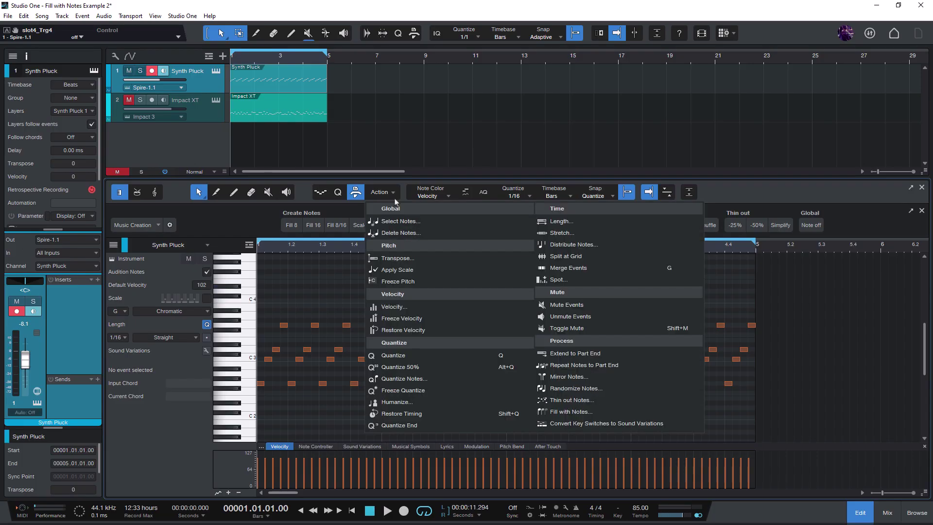
{"action": "left_click", "coordinate": [557, 391]}
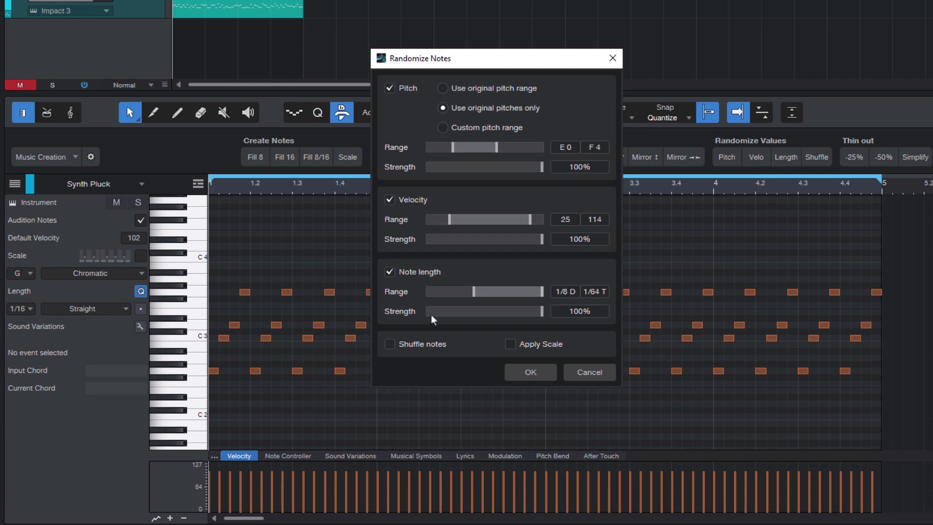
{"action": "left_click", "coordinate": [403, 273]}
{"action": "left_click", "coordinate": [407, 199]}
{"action": "left_click", "coordinate": [491, 87]}
{"action": "left_click_drag", "start_coordinate": [471, 64], "coordinate": [611, 63]}
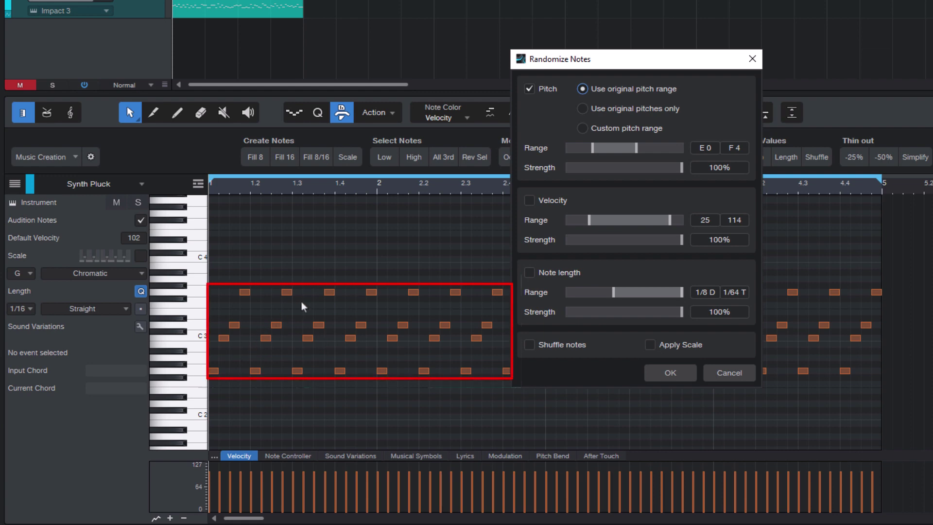
Apply pitch randomization using original pitches only at 100% strength.
{"action": "left_click_drag", "start_coordinate": [666, 66], "coordinate": [614, 60]}
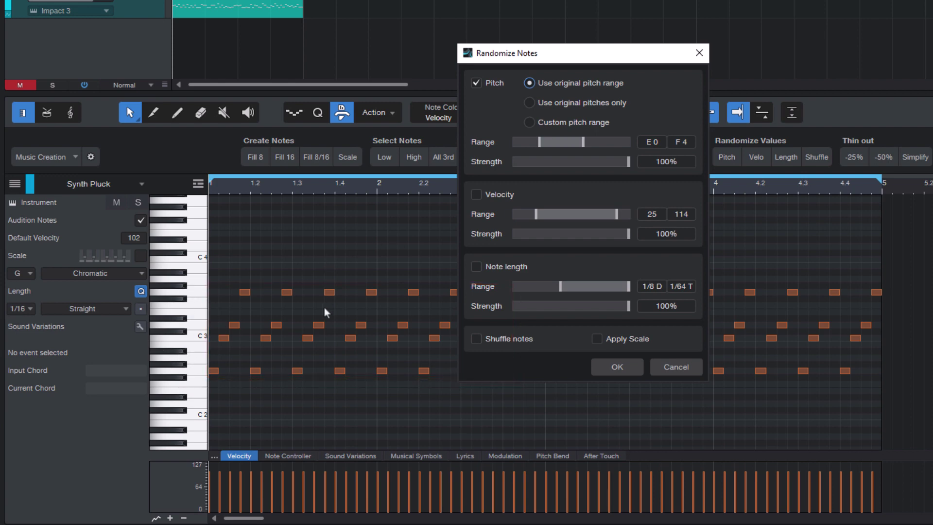
{"action": "left_click", "coordinate": [590, 104]}
{"action": "mouse_move", "coordinate": [544, 143]}
{"action": "left_mouse_down"}
{"action": "mouse_move", "coordinate": [578, 144]}
{"action": "mouse_move", "coordinate": [552, 147]}
{"action": "left_mouse_up"}
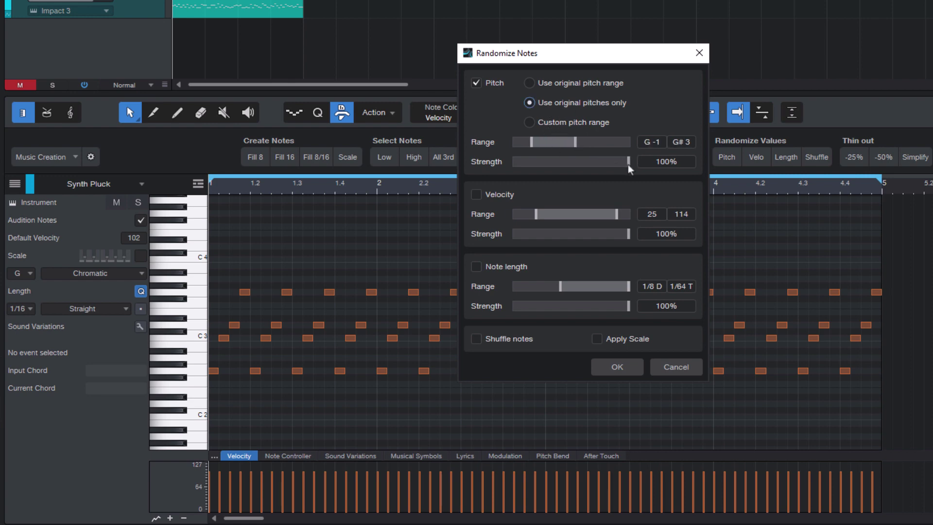
{"action": "left_click_drag", "start_coordinate": [628, 164], "coordinate": [571, 161]}
{"action": "left_click_drag", "start_coordinate": [573, 161], "coordinate": [712, 162]}
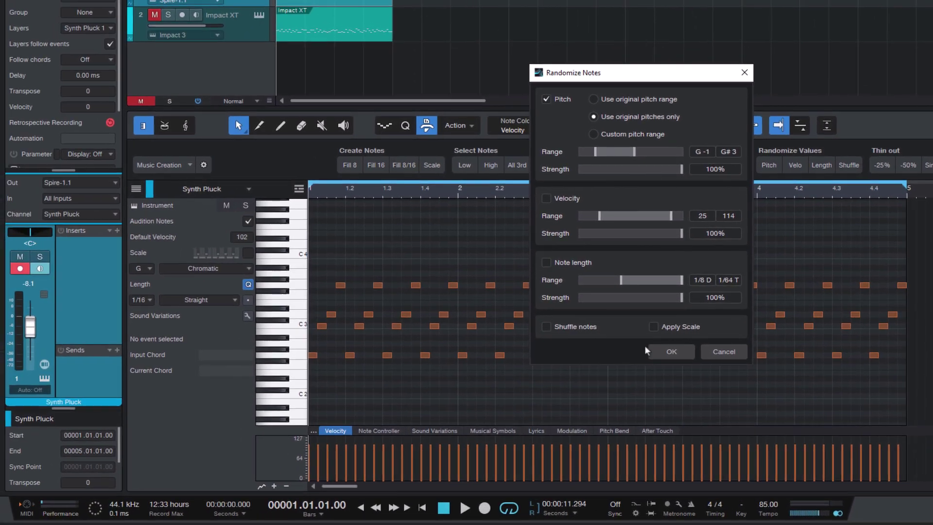
{"action": "left_click", "coordinate": [671, 354]}
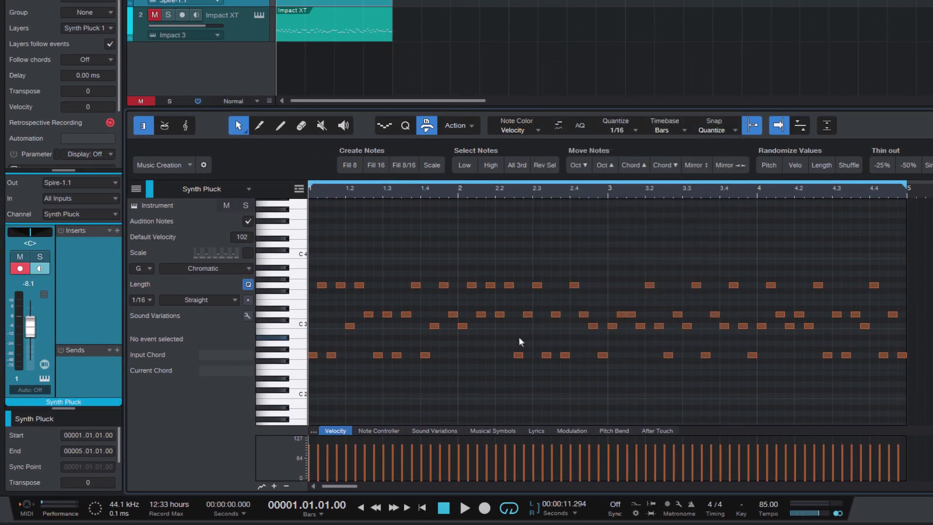
Play back the pattern, then add two high notes starting with A#3 at beat 1.2.
{"action": "key", "text": "space"}
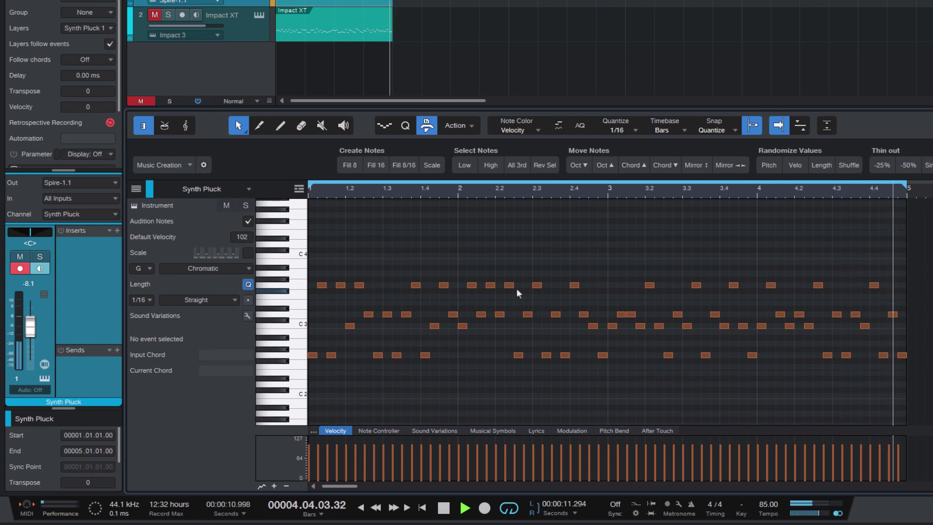
{"action": "key", "text": "space"}
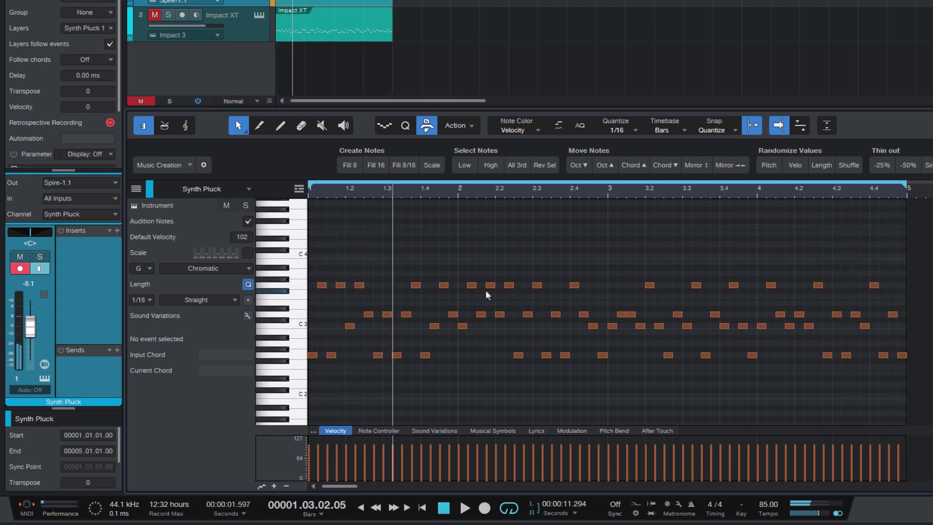
{"action": "left_click", "coordinate": [350, 267]}
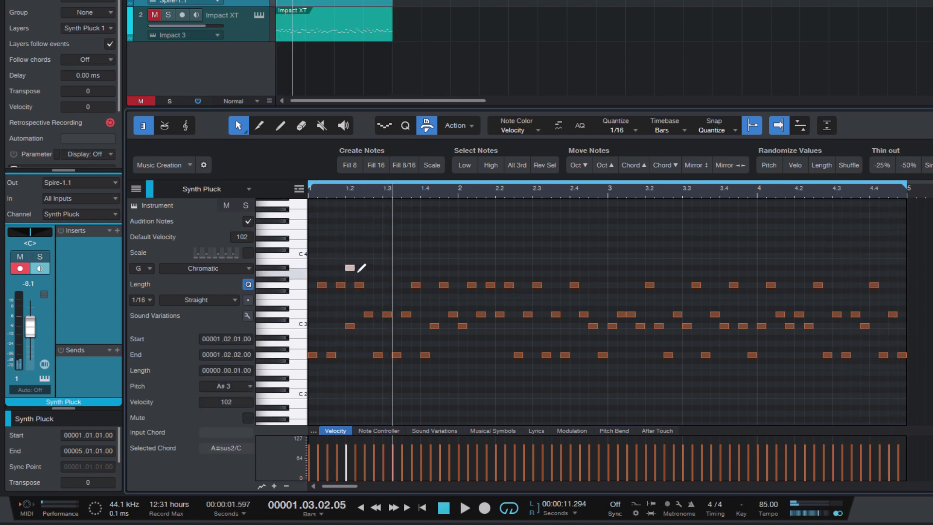
{"action": "left_click", "coordinate": [359, 273]}
{"action": "left_click", "coordinate": [469, 252]}
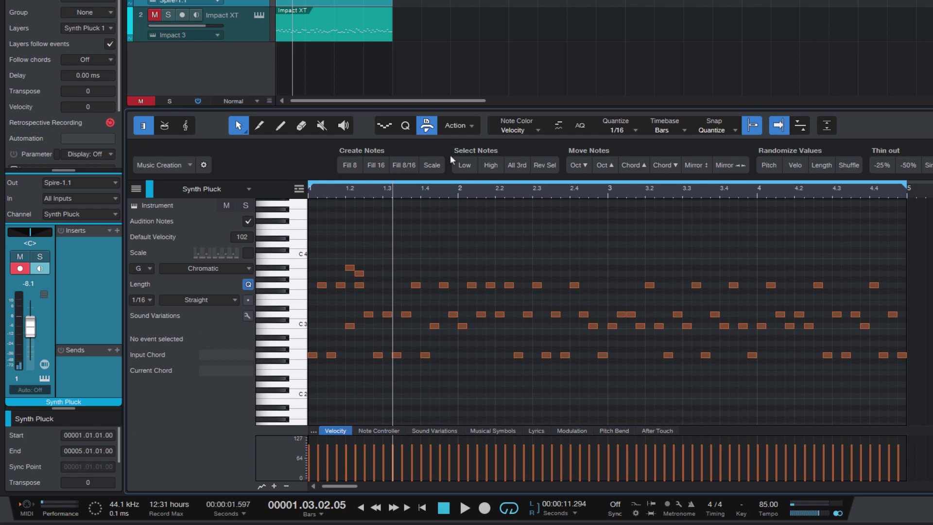
{"action": "left_click", "coordinate": [426, 125]}
Show the note action bar again with the Music Creation preset.
{"action": "left_click", "coordinate": [426, 126]}
{"action": "left_click", "coordinate": [158, 168]}
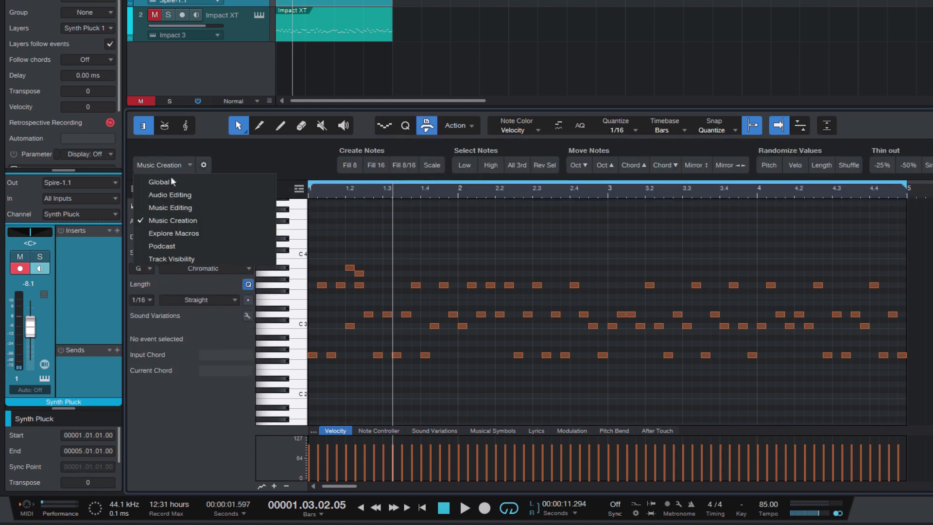
{"action": "left_click", "coordinate": [268, 170]}
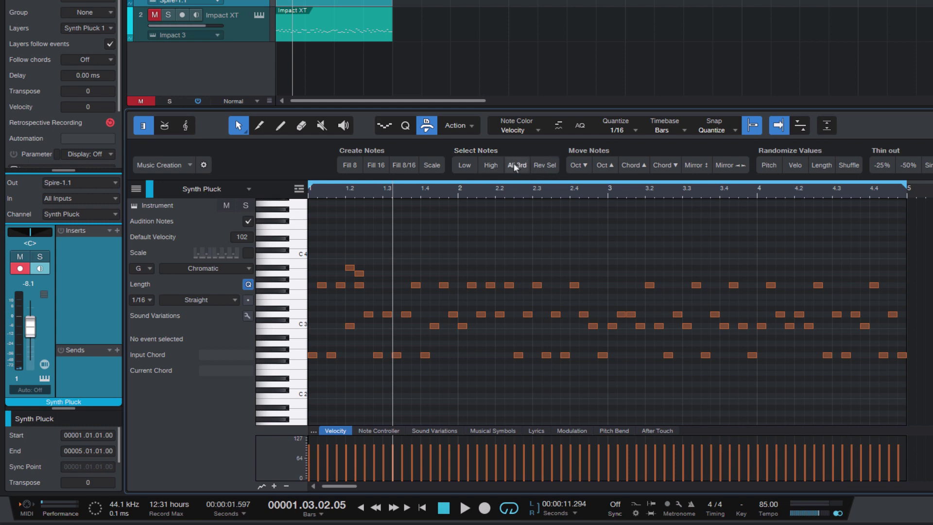
Randomize the note pitches twice during playback and unmute the Impact XT track.
{"action": "left_click", "coordinate": [771, 165]}
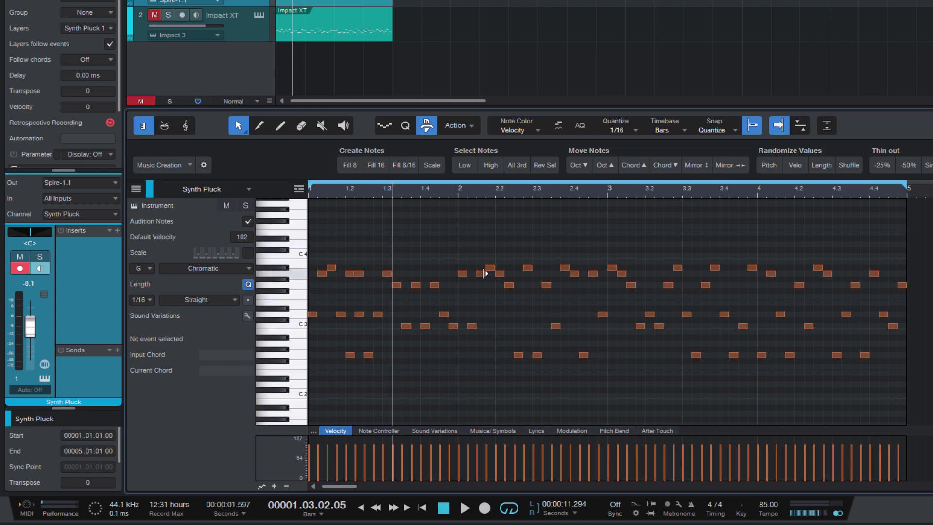
{"action": "key", "text": "space"}
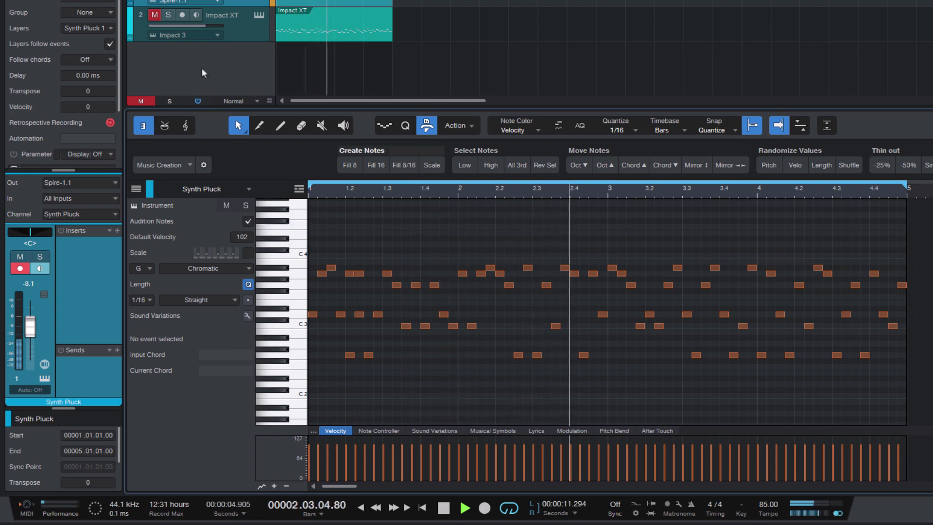
{"action": "left_click", "coordinate": [154, 15]}
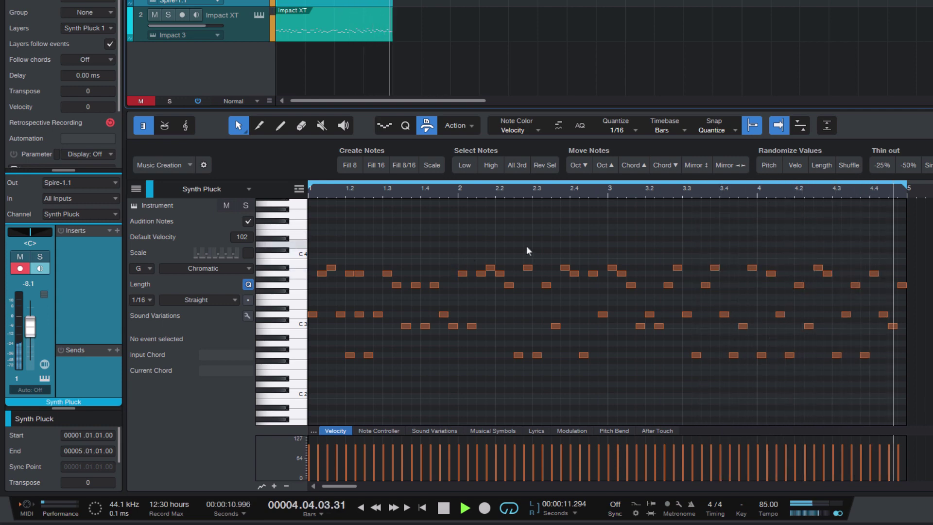
{"action": "left_click", "coordinate": [767, 166]}
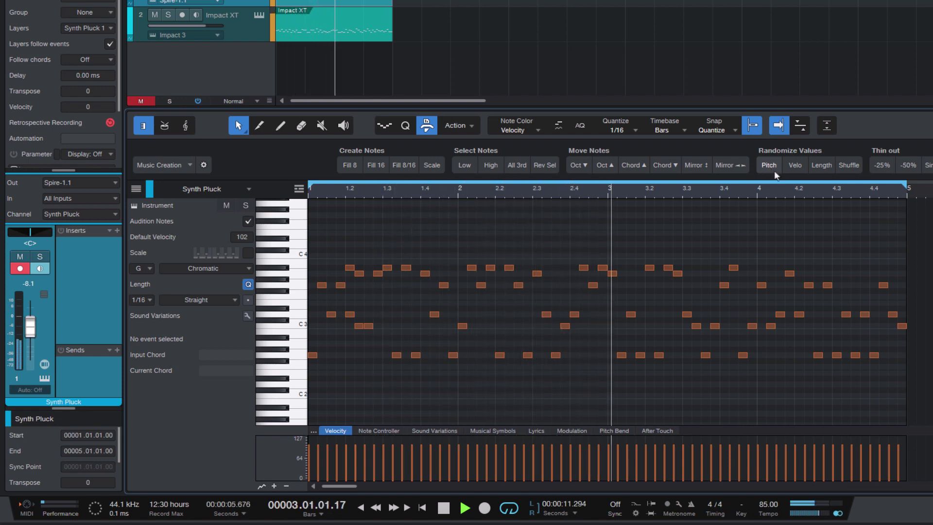
Reroll the Synth Pluck note pitches two more times, then stop playback.
{"action": "left_click", "coordinate": [768, 166]}
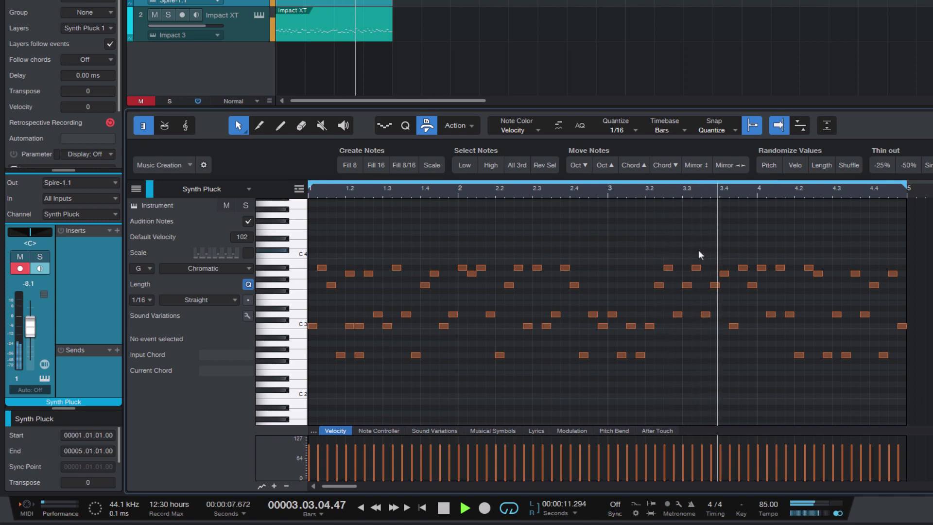
{"action": "left_click", "coordinate": [773, 166]}
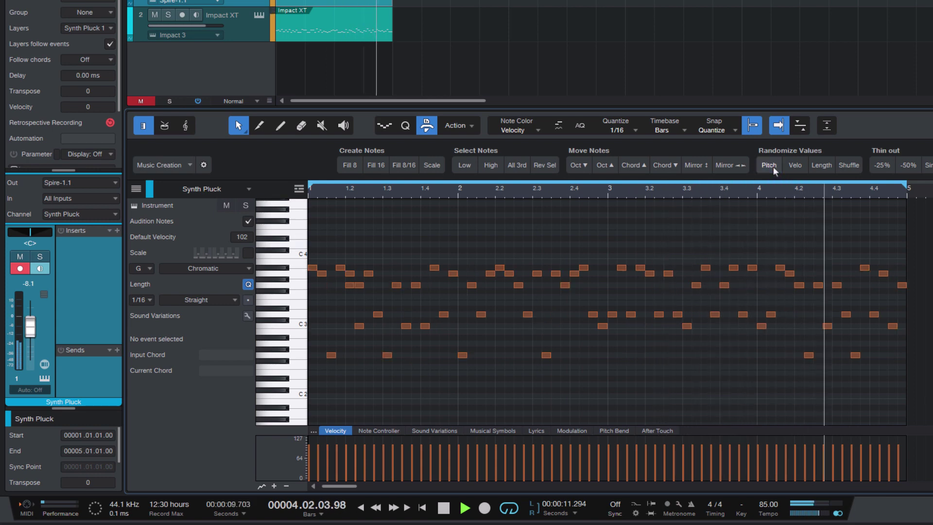
{"action": "key", "text": "space"}
With the Arrow Tool, change the velocity of the G2 note at the start of bar 2.
{"action": "right_click", "coordinate": [634, 238]}
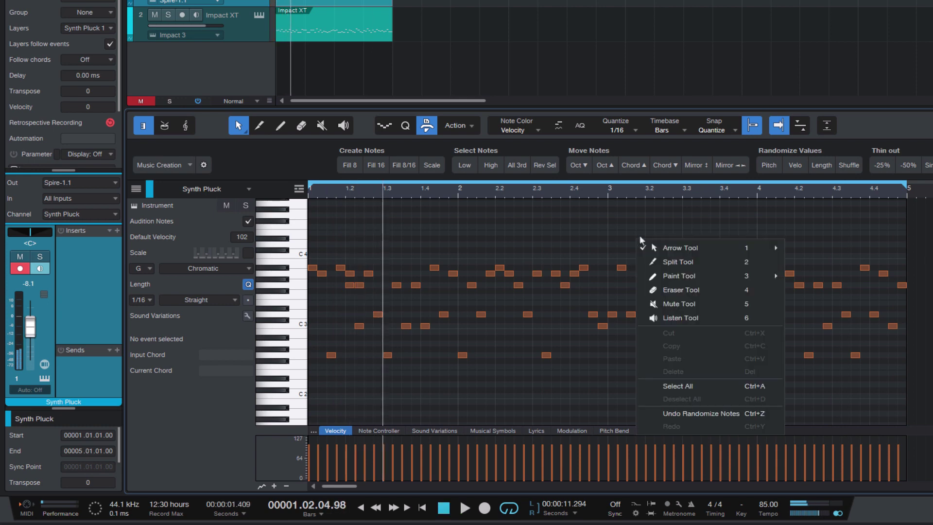
{"action": "left_click", "coordinate": [639, 247]}
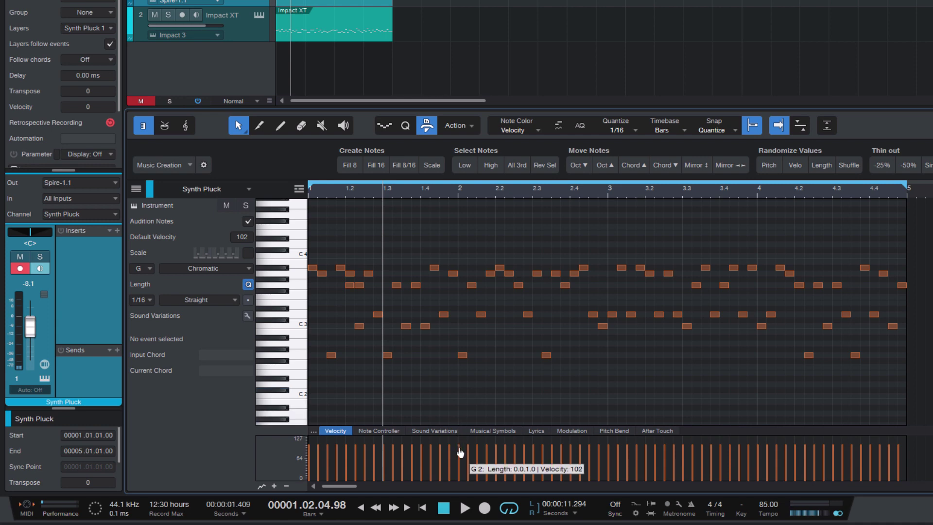
{"action": "left_click_drag", "start_coordinate": [459, 460], "coordinate": [461, 491]}
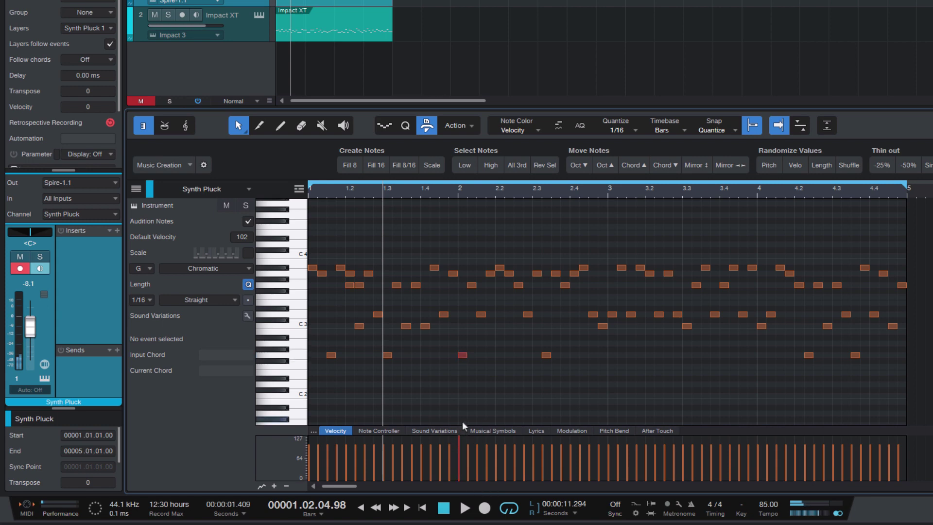
Randomize all Synth Pluck note velocities three times with Velo while playback runs.
{"action": "left_click", "coordinate": [794, 168]}
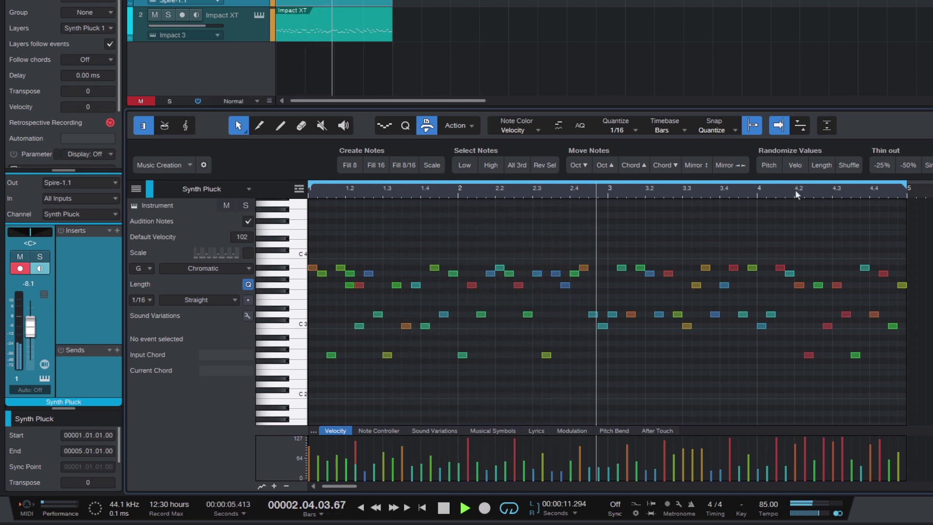
{"action": "left_click", "coordinate": [794, 167]}
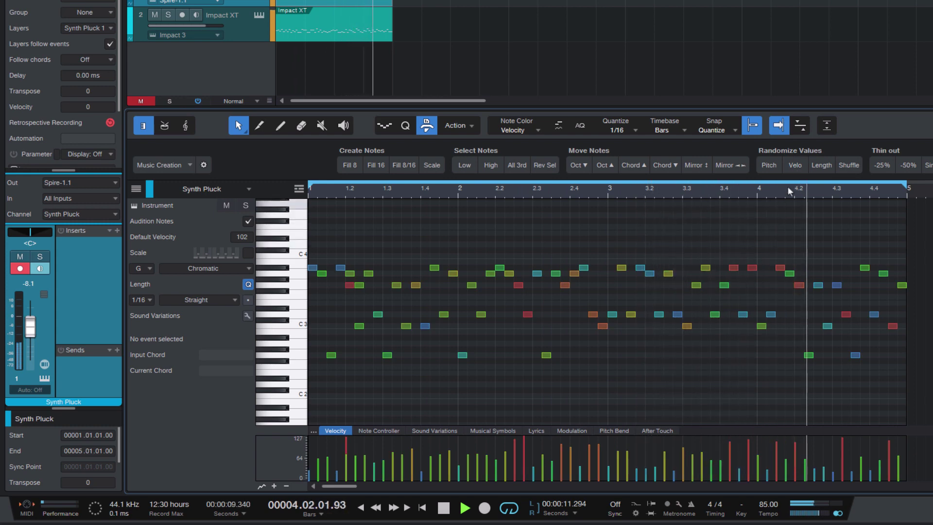
{"action": "left_click", "coordinate": [795, 165]}
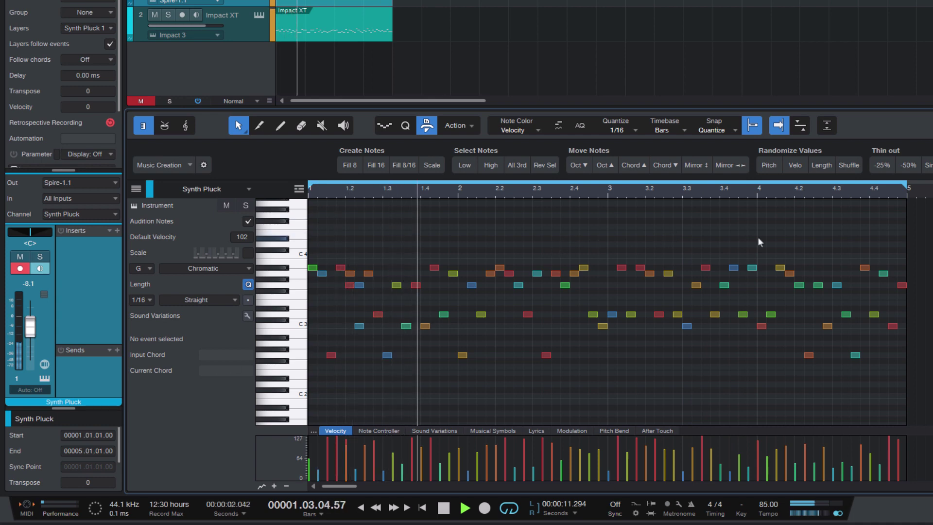
{"action": "left_click", "coordinate": [456, 126]}
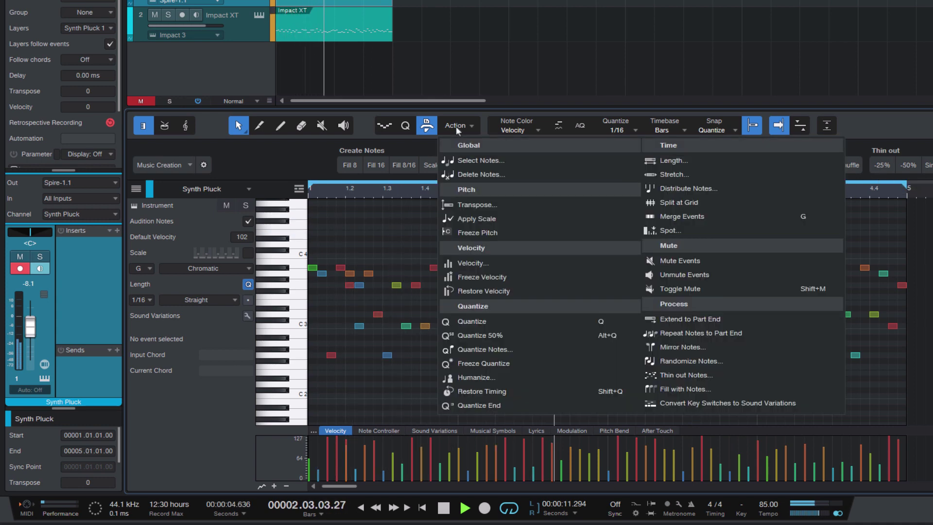
{"action": "left_click", "coordinate": [708, 376]}
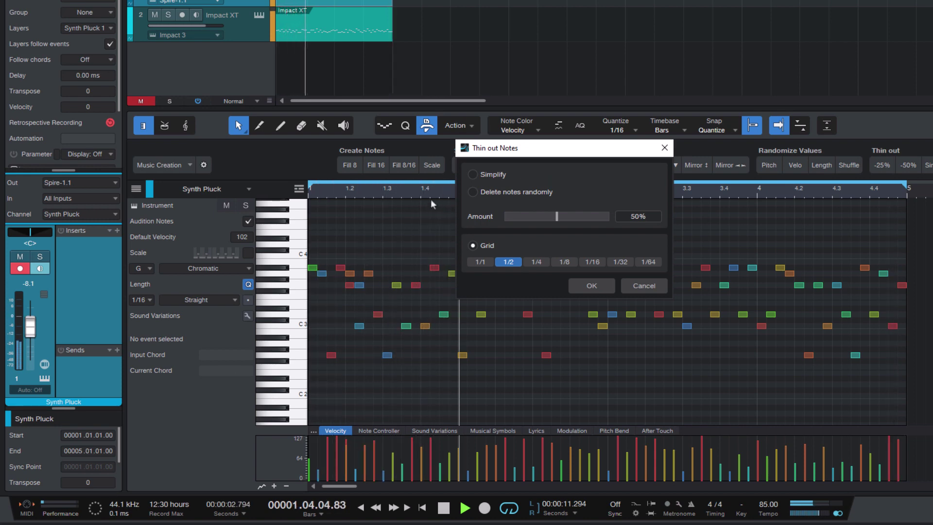
{"action": "left_click", "coordinate": [491, 175]}
{"action": "left_click", "coordinate": [504, 192]}
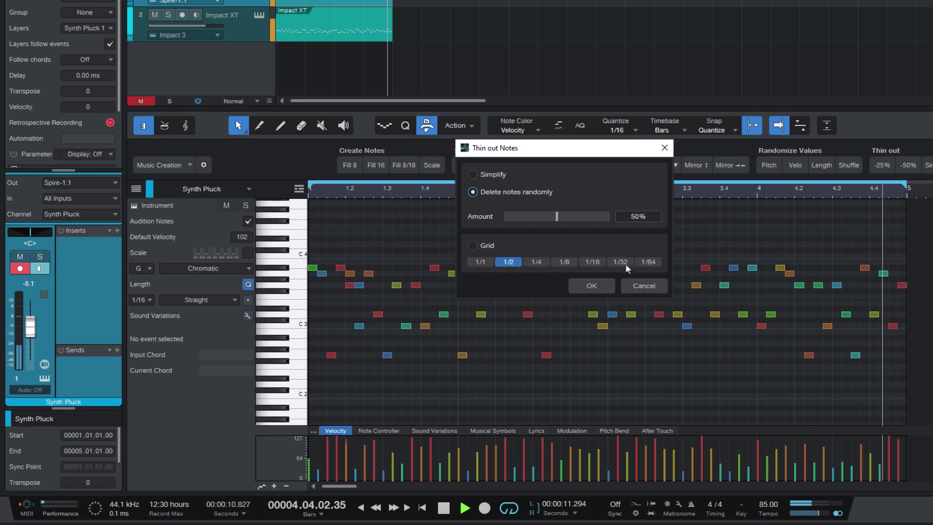
{"action": "left_click", "coordinate": [640, 284]}
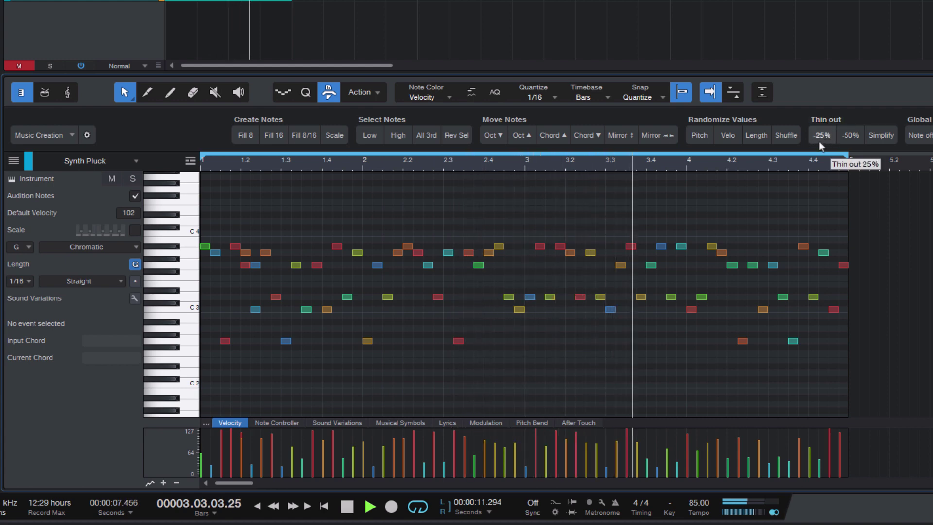
Thin out the notes twice by 25%, solo the track, and simplify twice to about 16 notes.
{"action": "left_click", "coordinate": [818, 141]}
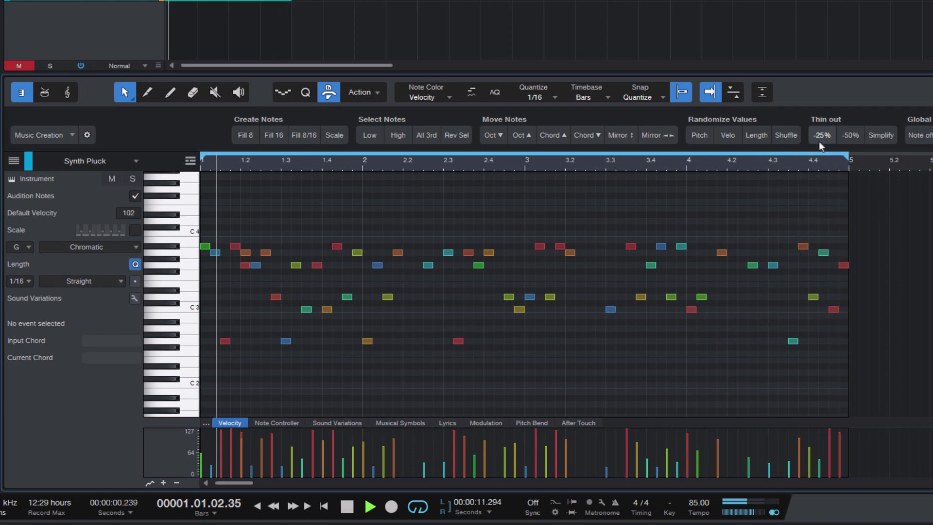
{"action": "left_click", "coordinate": [818, 142]}
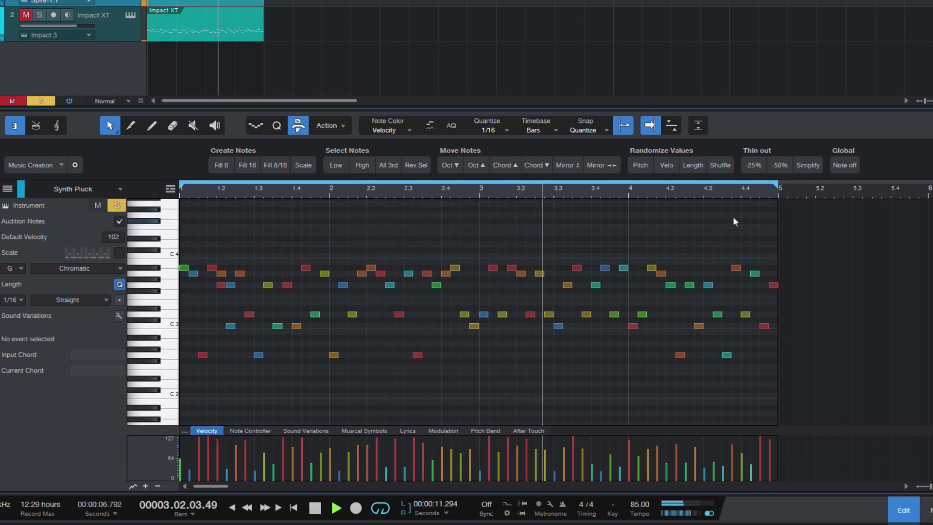
{"action": "key", "text": "s"}
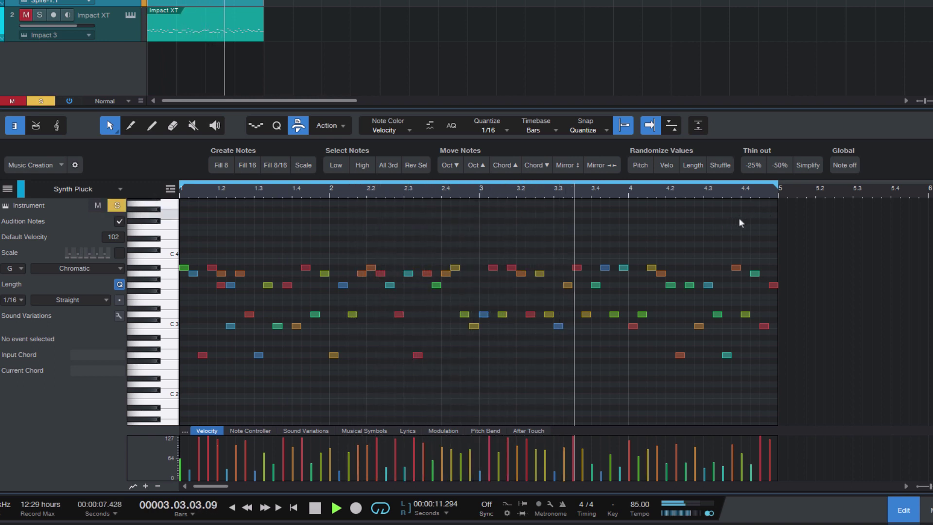
{"action": "left_click", "coordinate": [804, 166]}
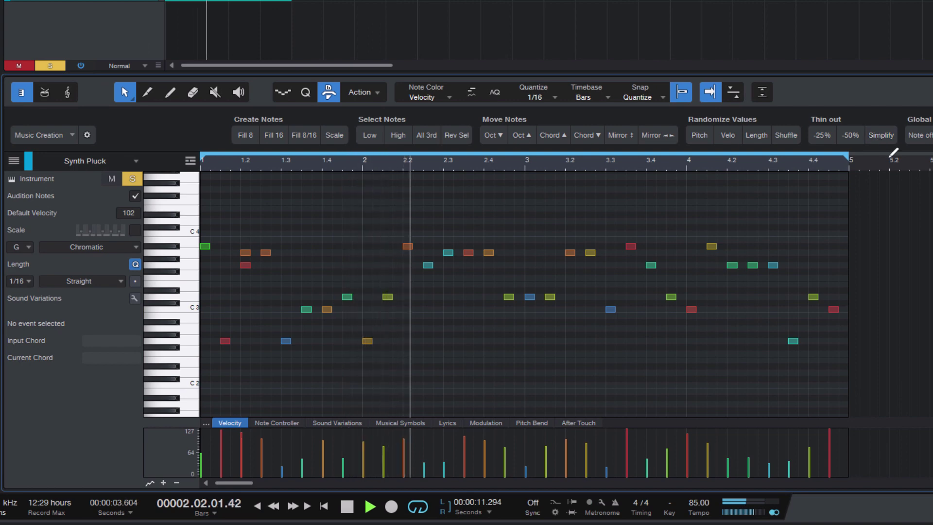
{"action": "left_click", "coordinate": [881, 136]}
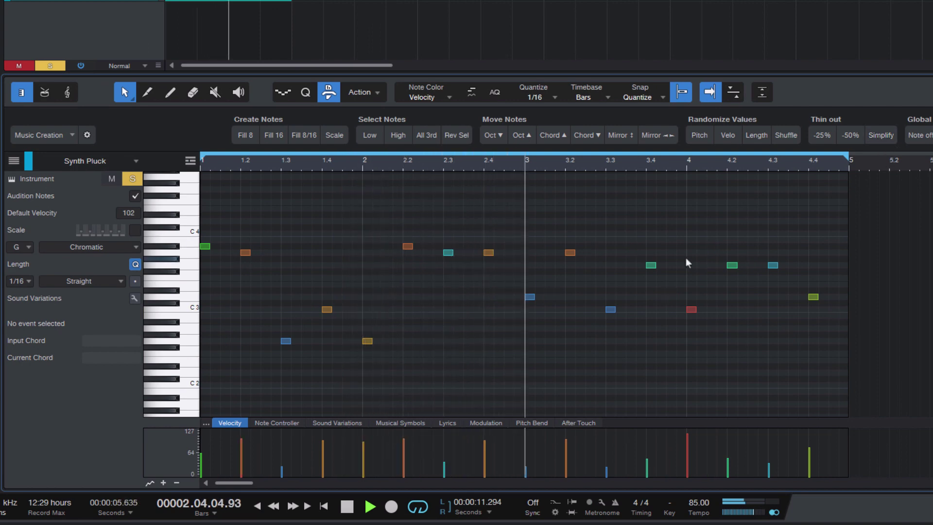